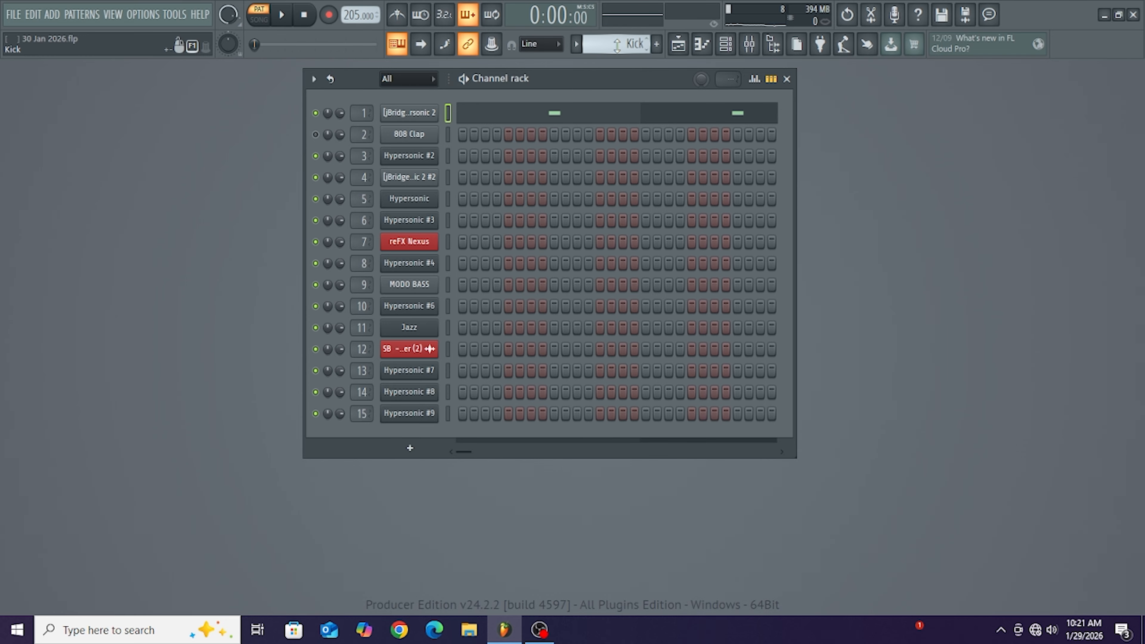
# - Select the Rim pattern and play back its notes in the [jBridge]Hypersonic 2 #2 piano roll
pyautogui.scroll(-1, 615, 44)
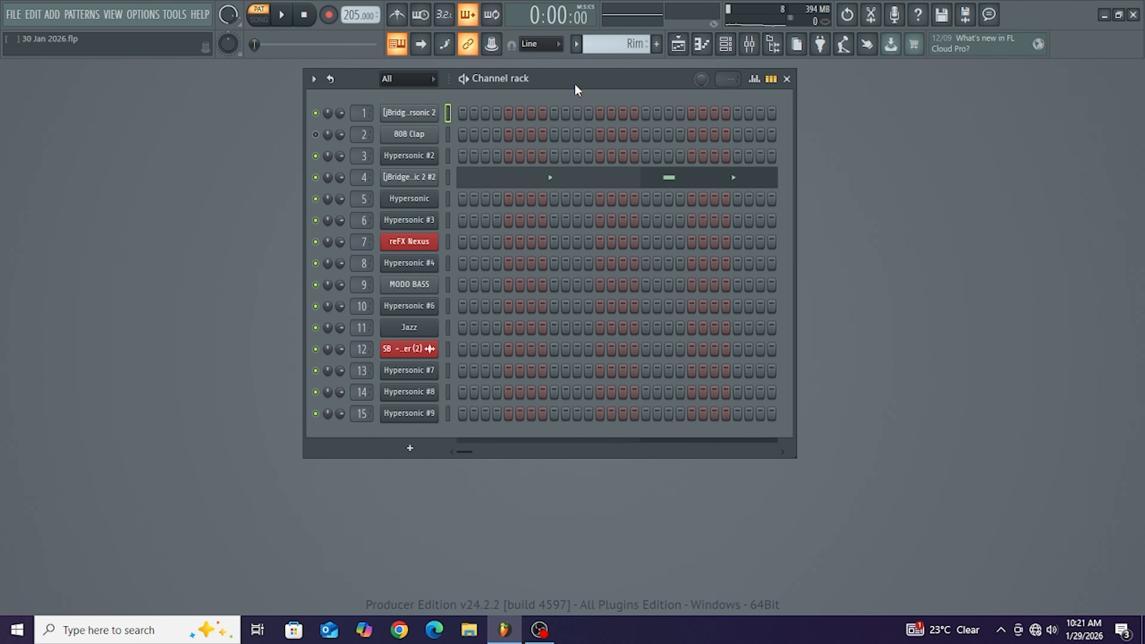
pyautogui.moveTo(599, 50); pyautogui.dragTo(599, 49)
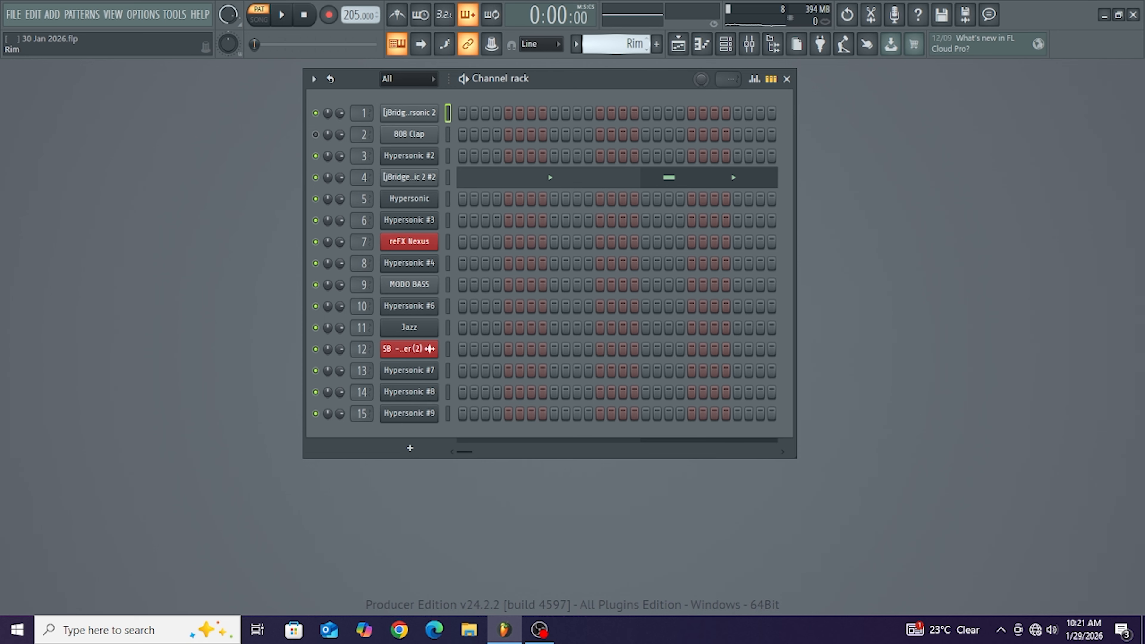
pyautogui.click(555, 183)
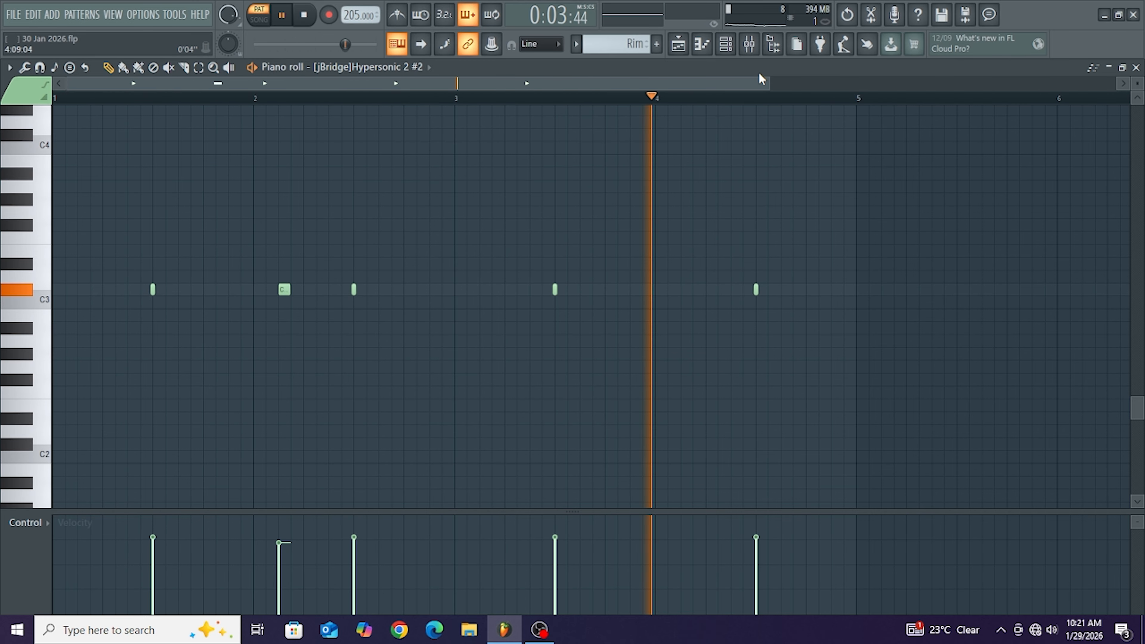
pyautogui.click(1135, 68)
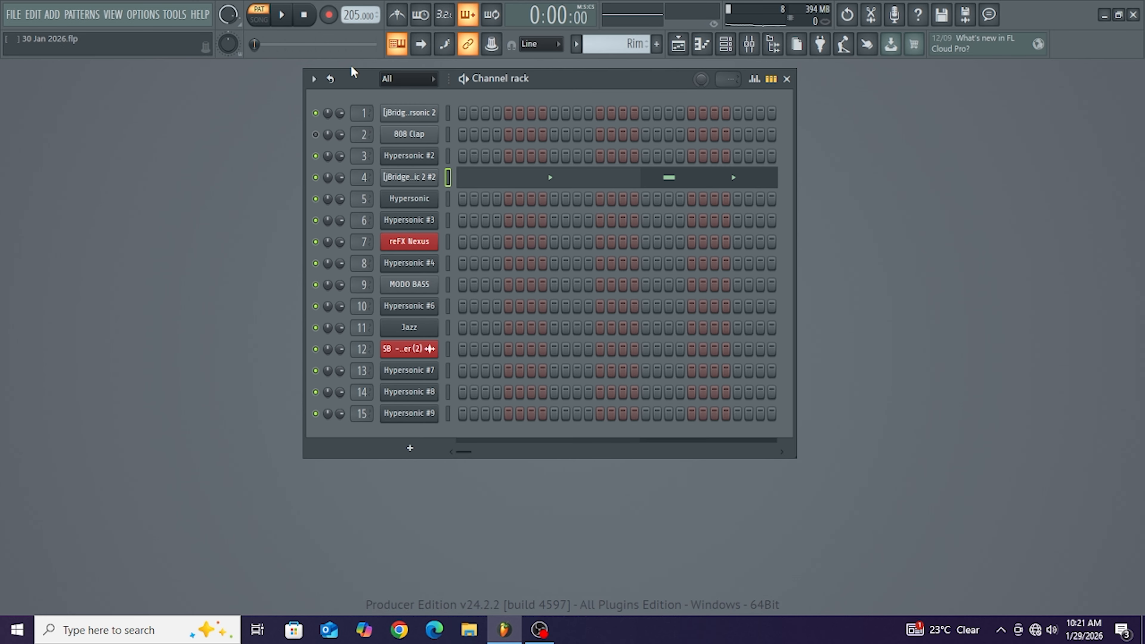
# - Switch to the Hats pattern and play back its full length in the Hypersonic #2 piano roll
pyautogui.moveTo(612, 46); pyautogui.dragTo(612, 43)
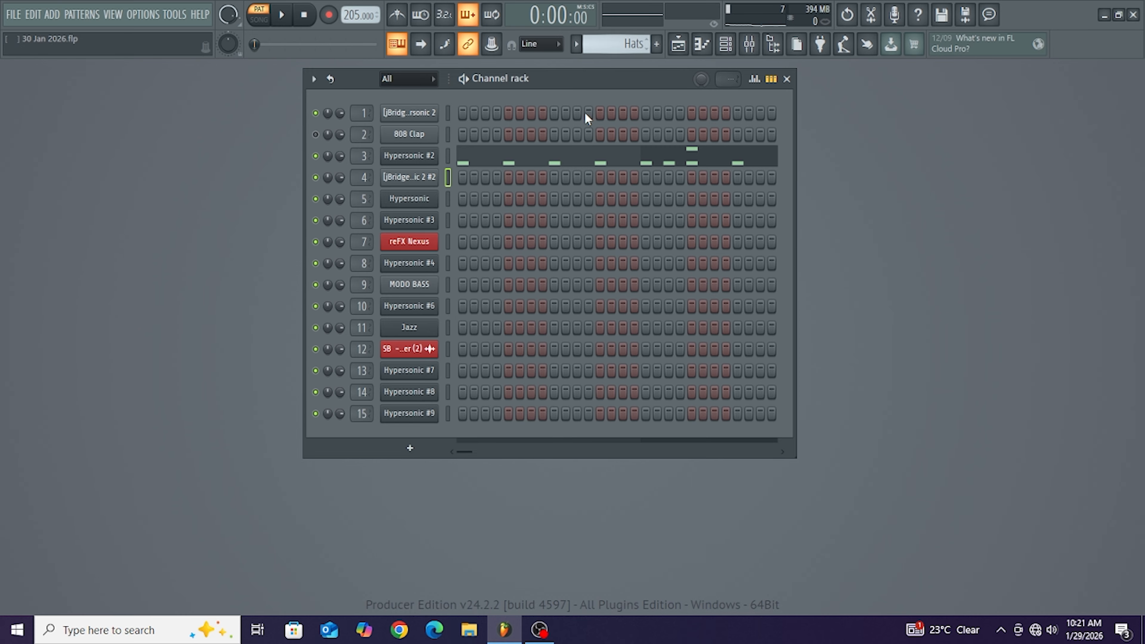
pyautogui.click(567, 156)
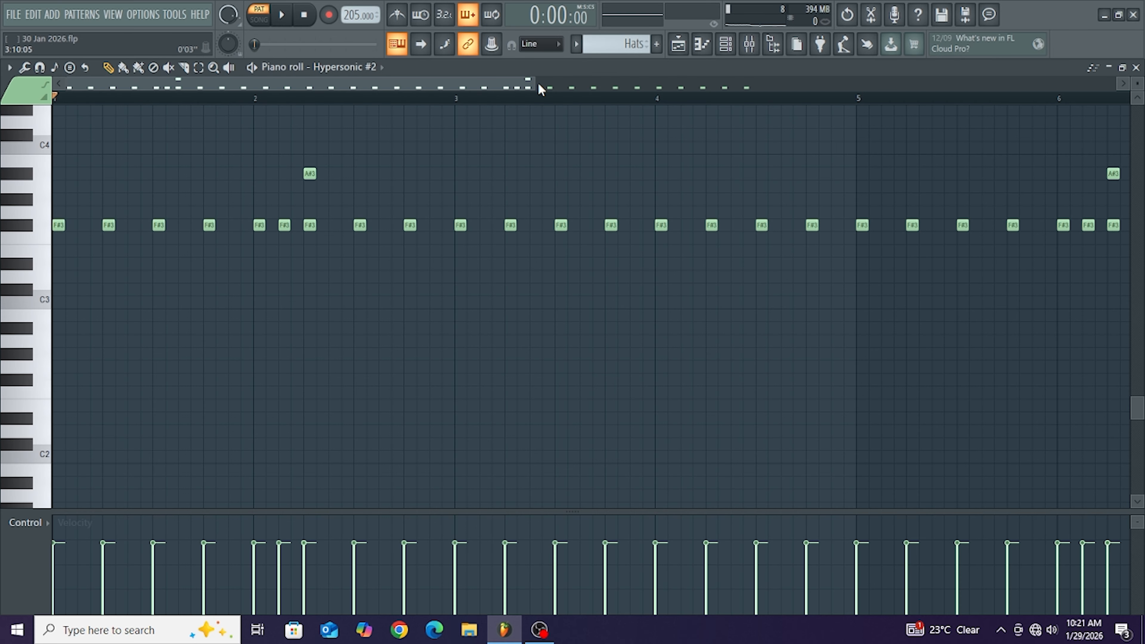
pyautogui.moveTo(541, 89); pyautogui.dragTo(833, 135)
pyautogui.scroll(3, 649, 151)
pyautogui.press('space')
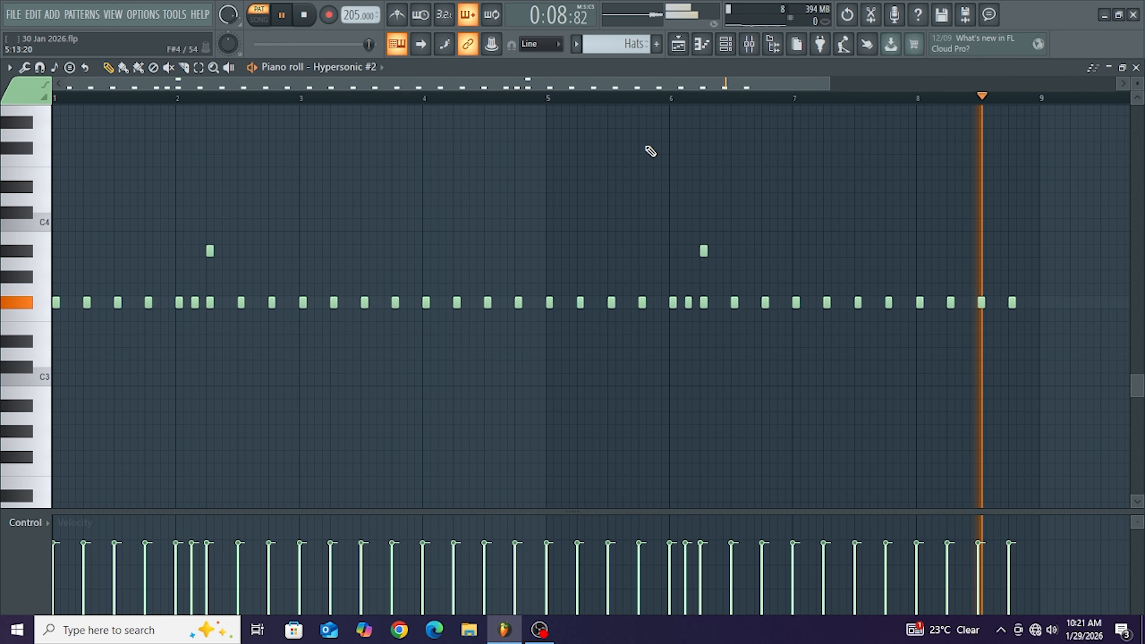
pyautogui.click(1135, 67)
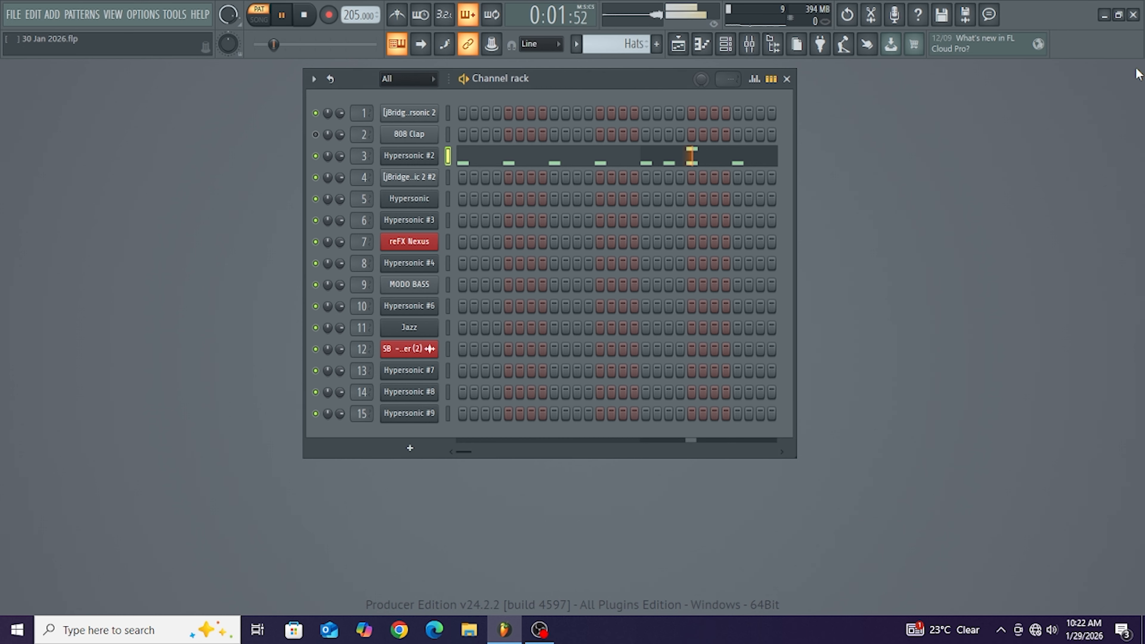
# - Switch to the Rhythm g pattern and review its chords during playback in the Hypersonic piano roll
pyautogui.moveTo(621, 48); pyautogui.dragTo(621, 38)
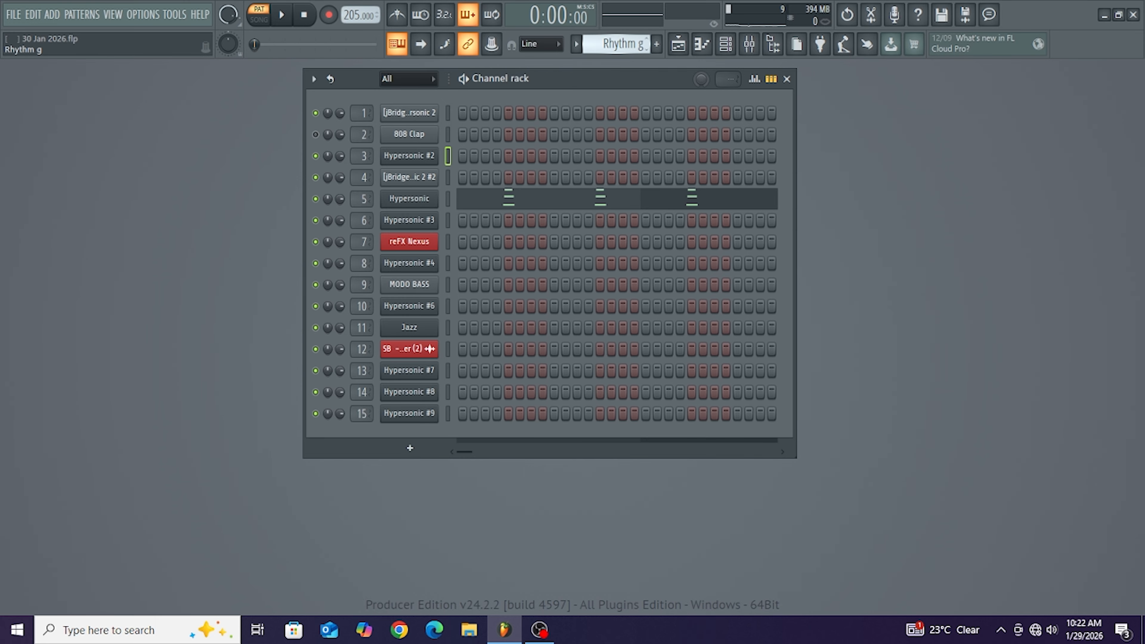
pyautogui.click(592, 197)
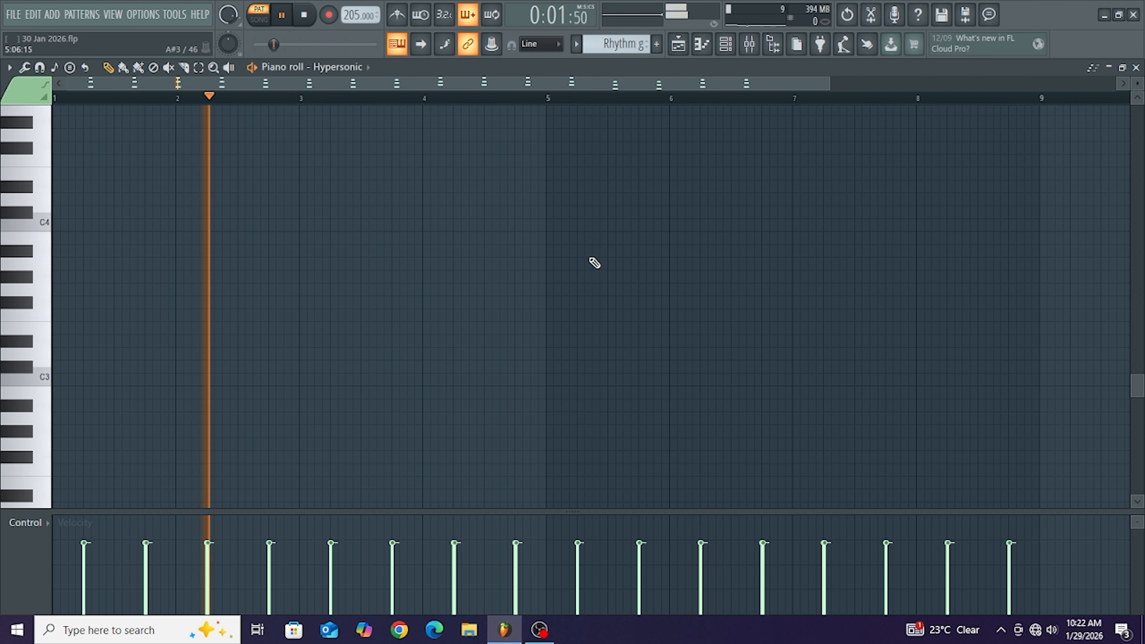
pyautogui.scroll(5, 595, 249)
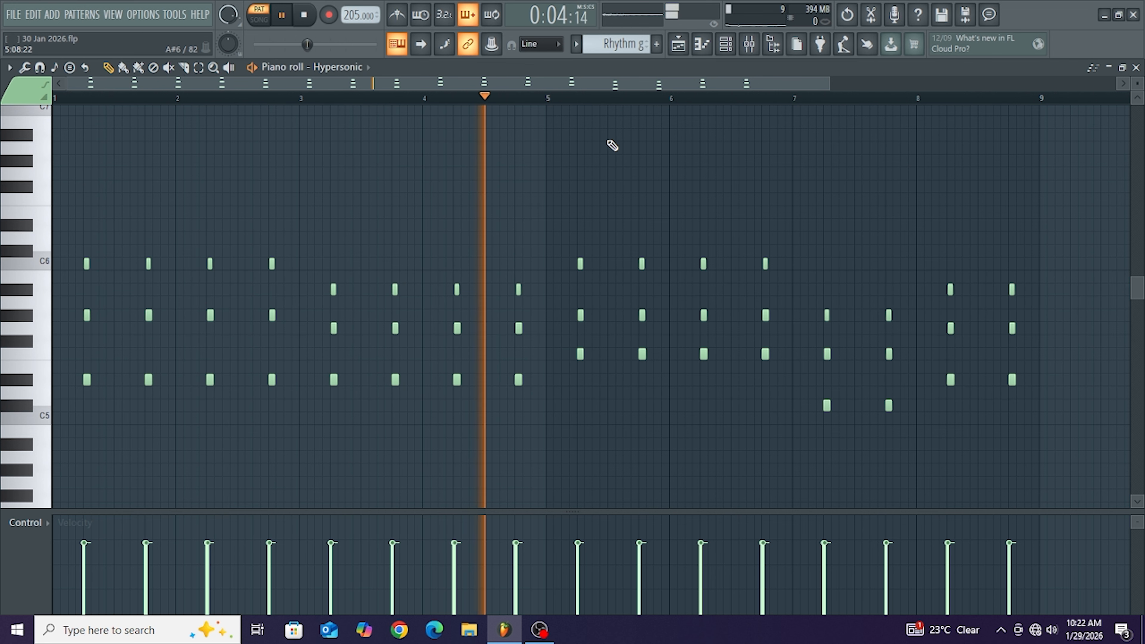
pyautogui.click(1135, 68)
# - Switch to the melody 1 pattern and play back its notes in the reFX Nexus piano roll
pyautogui.scroll(-1, 624, 45)
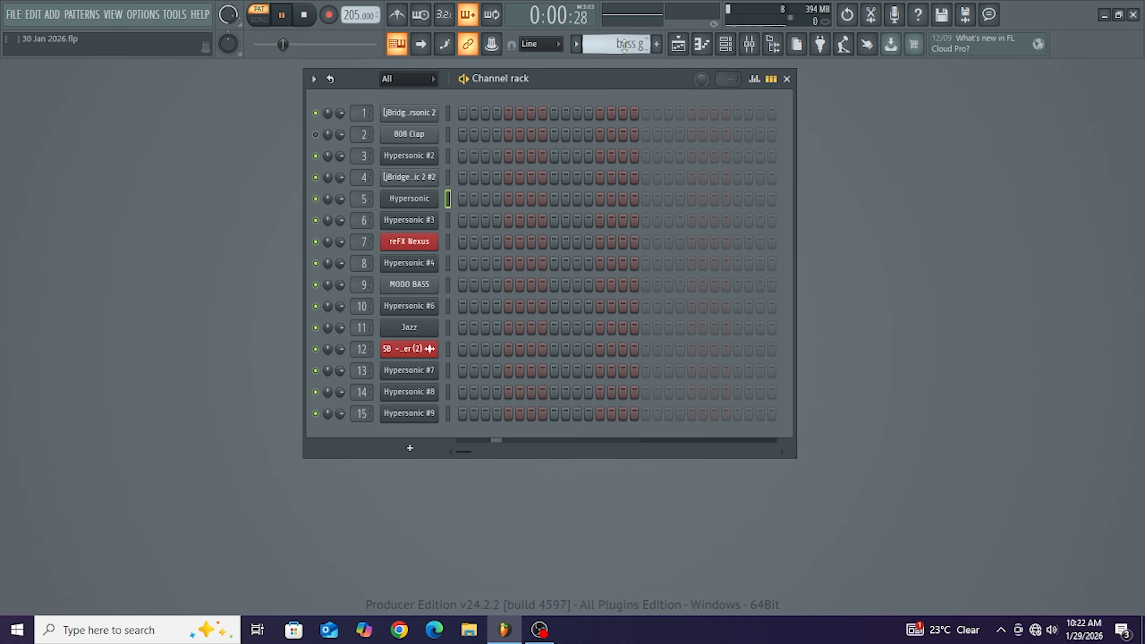
pyautogui.scroll(-1, 624, 45)
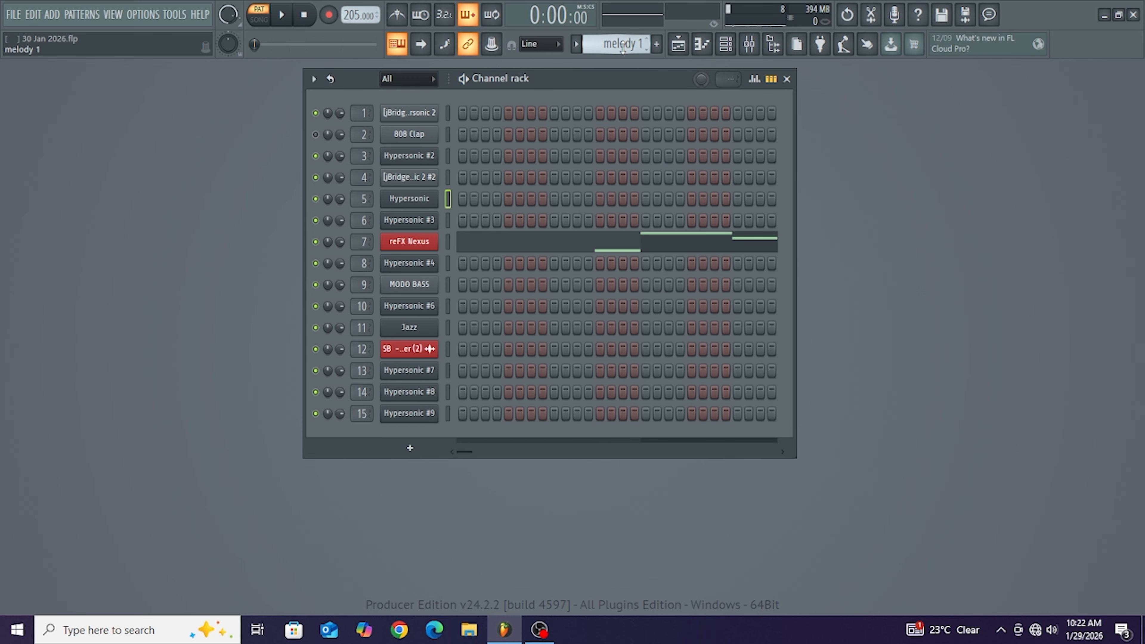
pyautogui.click(555, 244)
pyautogui.press('space')
pyautogui.scroll(3, 549, 207)
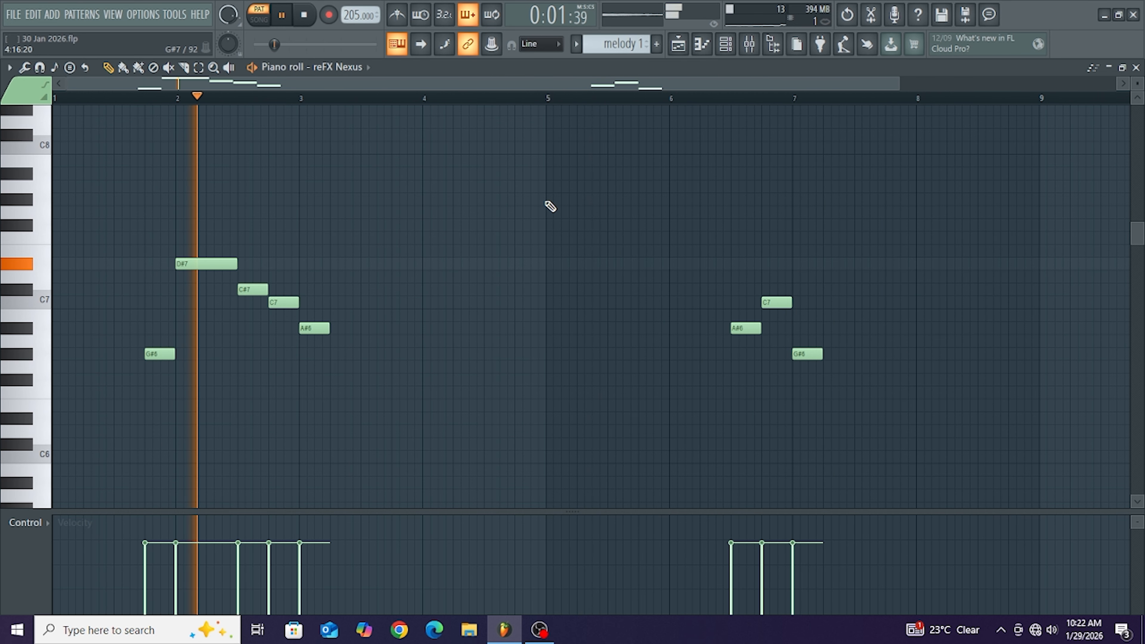
pyautogui.press('space')
pyautogui.click(1135, 67)
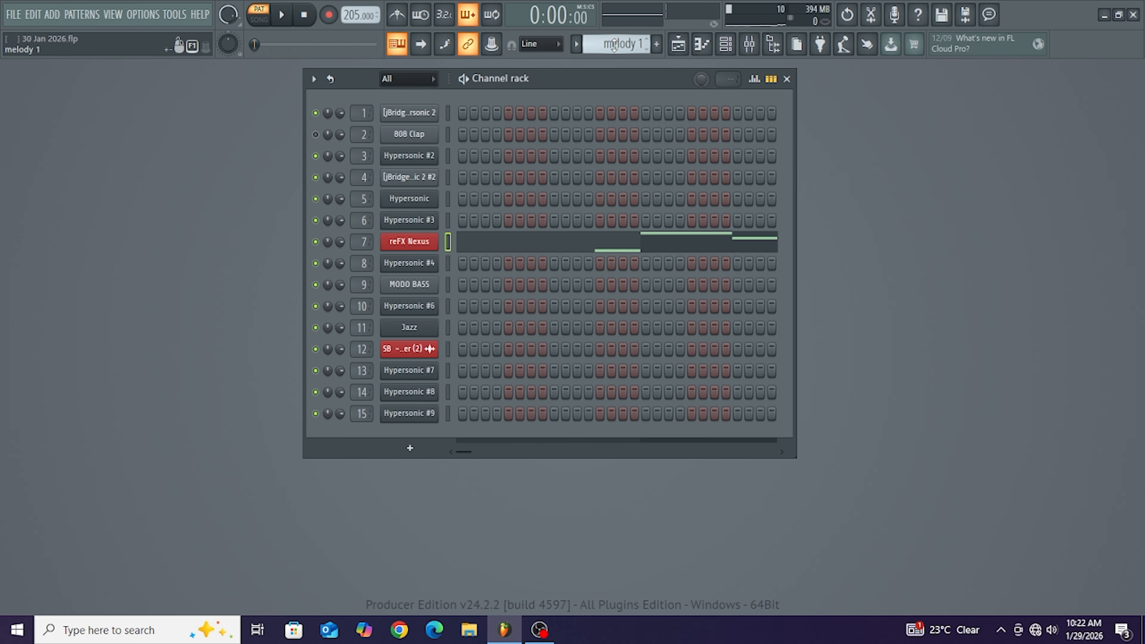
# - Switch to the organ pattern and review its chords during playback in the Hypersonic #3 piano roll
pyautogui.scroll(-1, 613, 44)
pyautogui.click(590, 230)
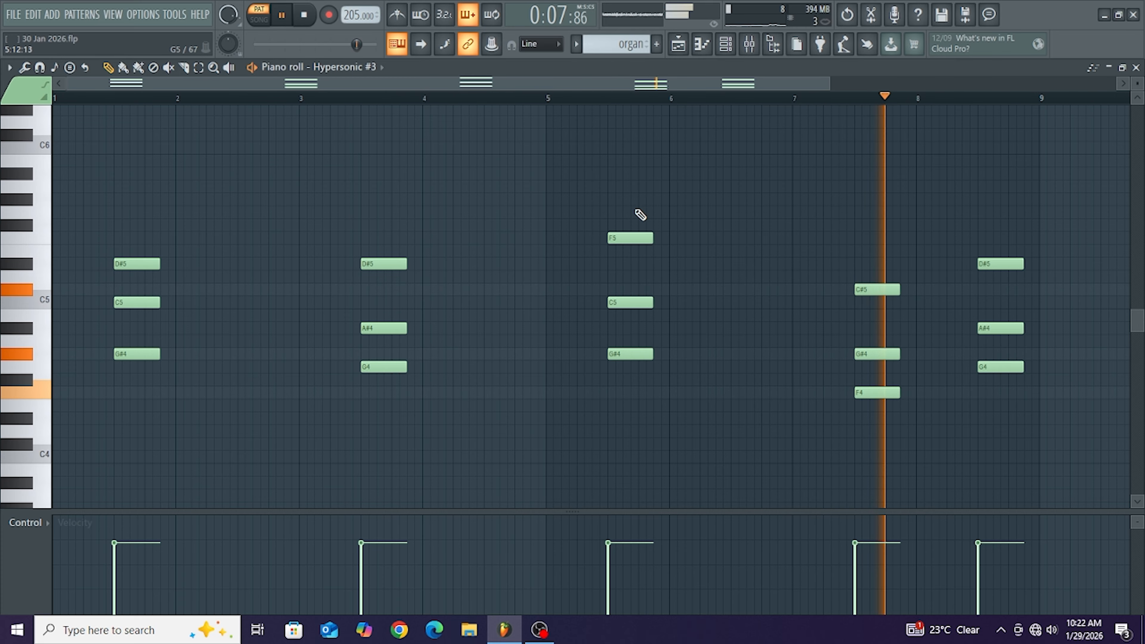
pyautogui.click(1135, 67)
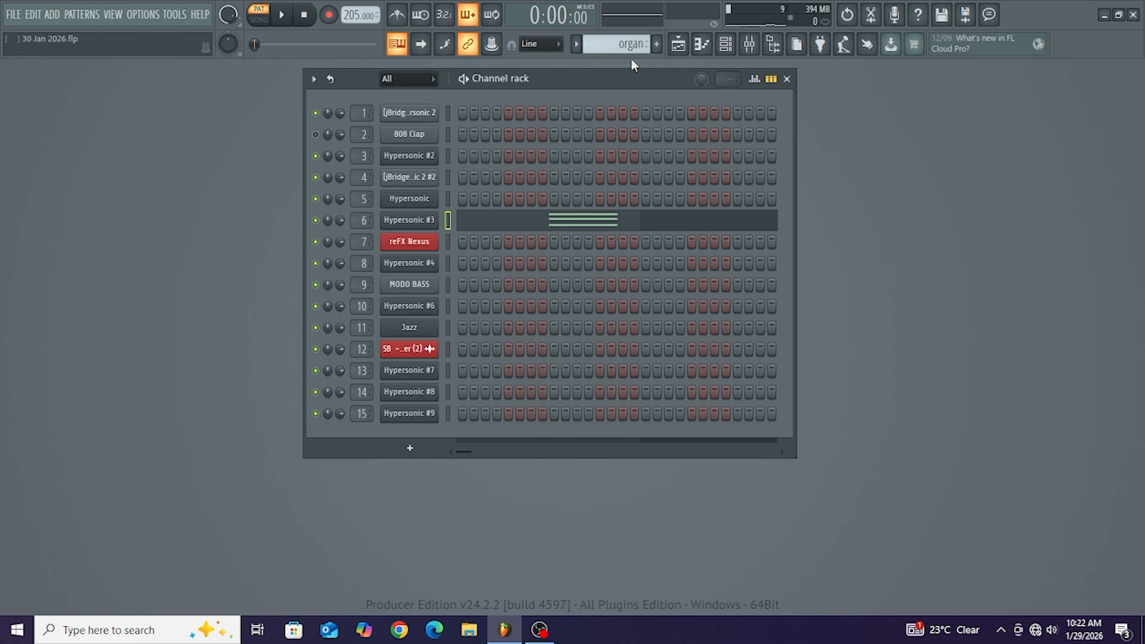
# - Switch to the Melody 2 pattern and play back its sustained chords in the Hypersonic #4 piano roll
pyautogui.moveTo(616, 44); pyautogui.dragTo(615, 38)
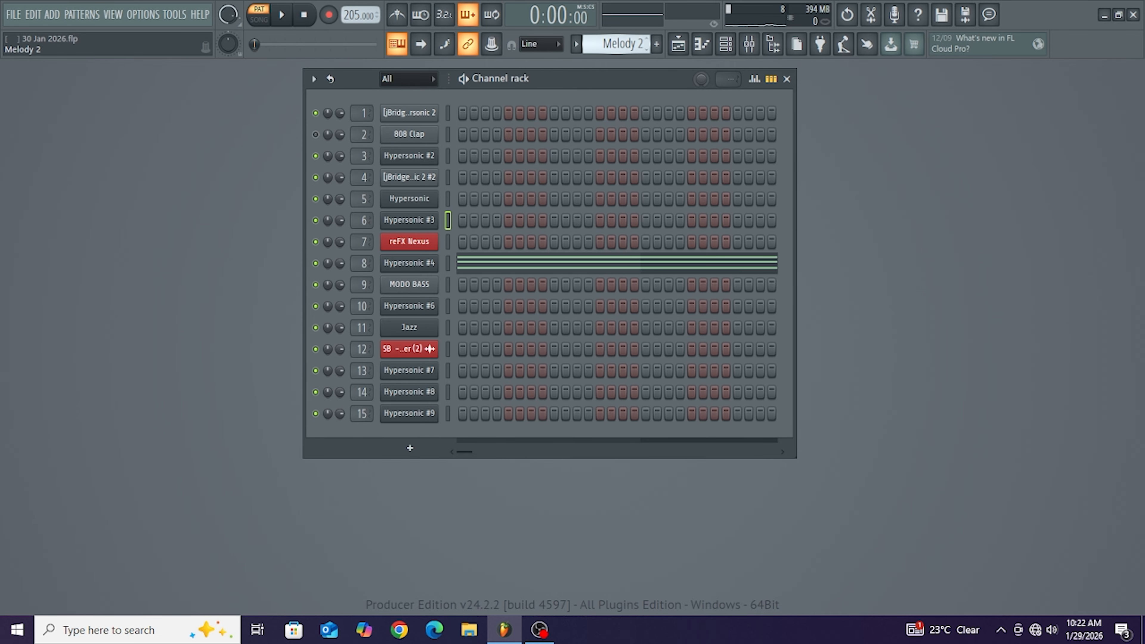
pyautogui.click(595, 267)
pyautogui.scroll(5, 586, 253)
pyautogui.press('space')
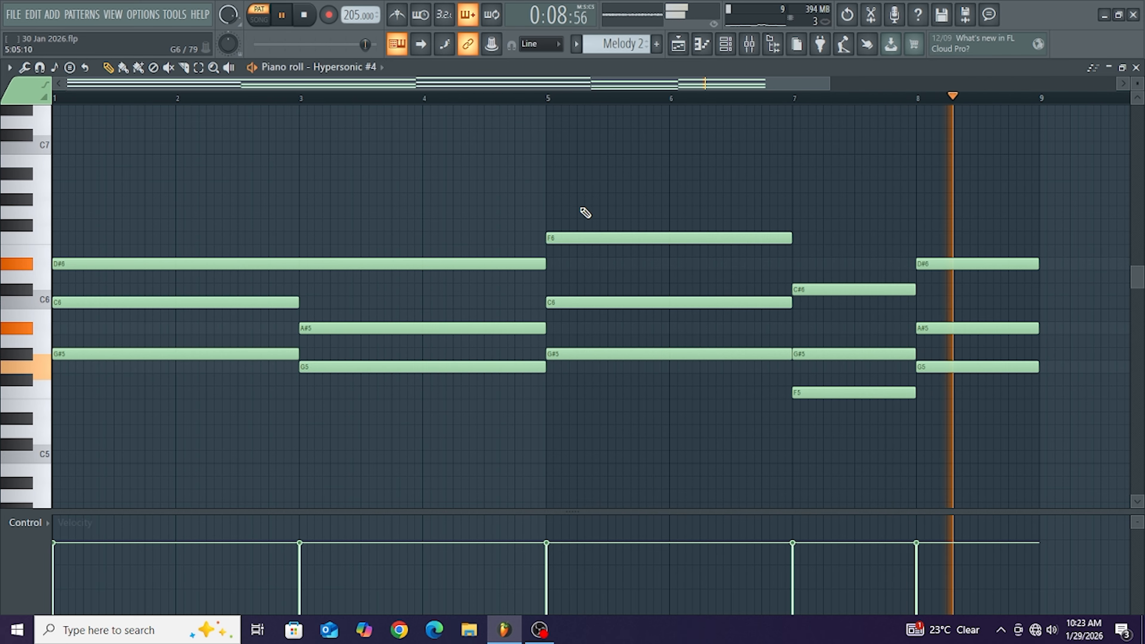
pyautogui.click(1135, 68)
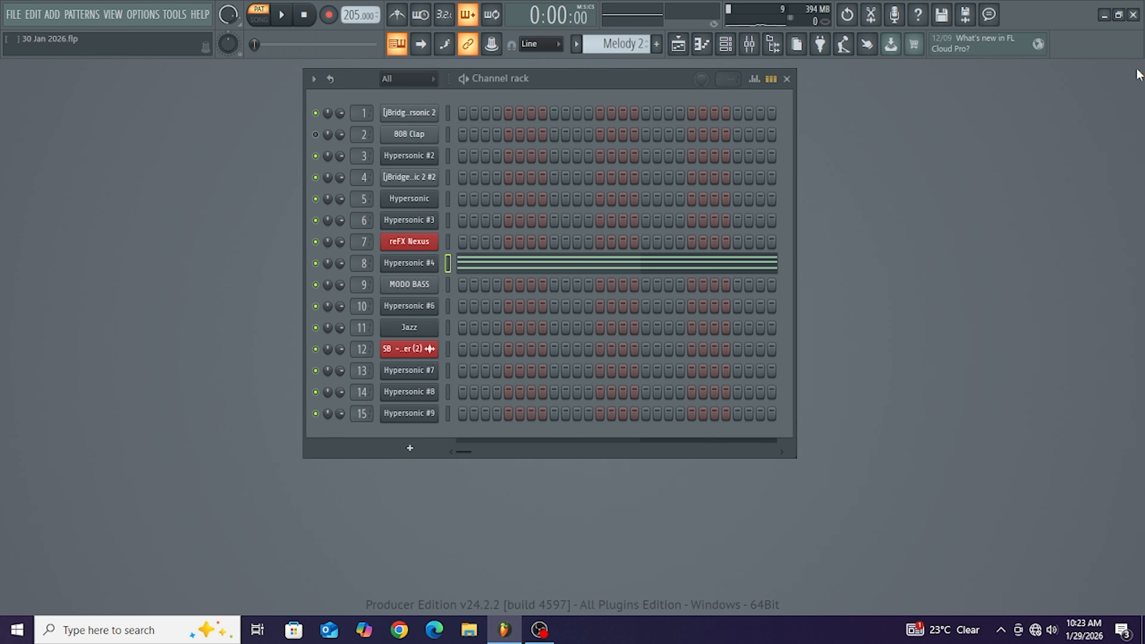
# - Switch to the Bass pattern and play back its bassline in the MODO BASS piano roll
pyautogui.scroll(-1, 609, 45)
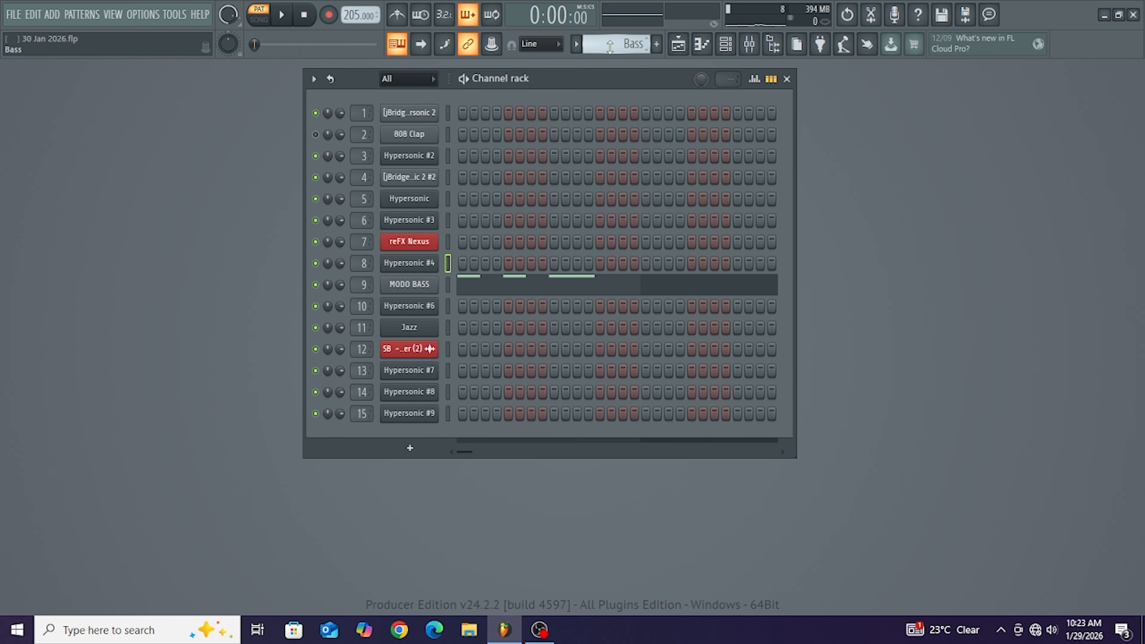
pyautogui.click(566, 278)
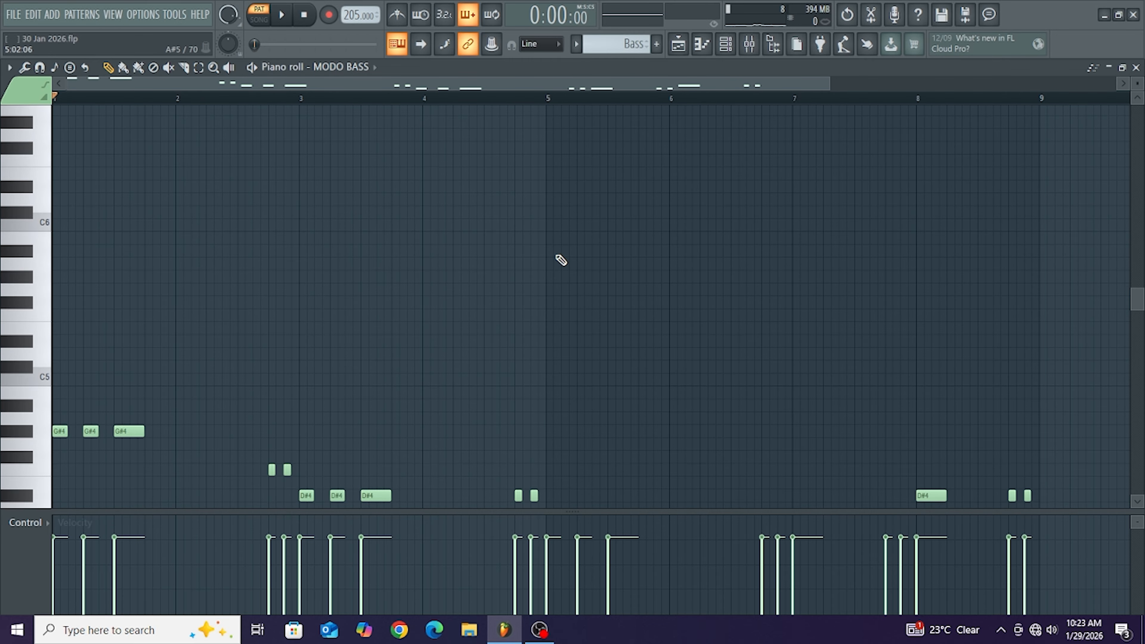
pyautogui.press('space')
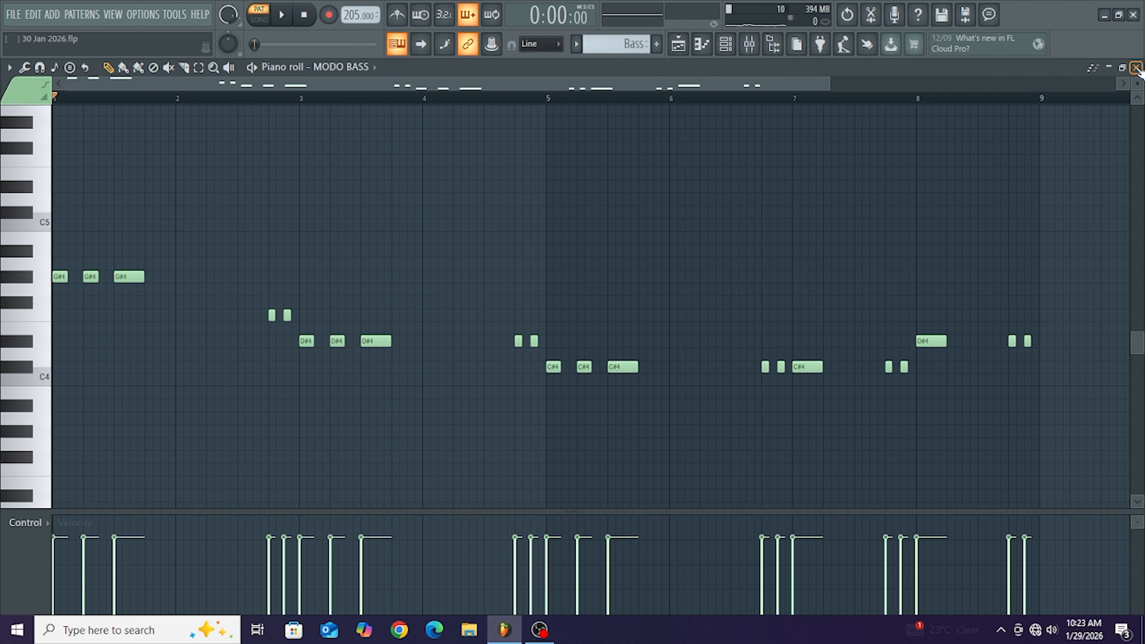
pyautogui.click(1136, 68)
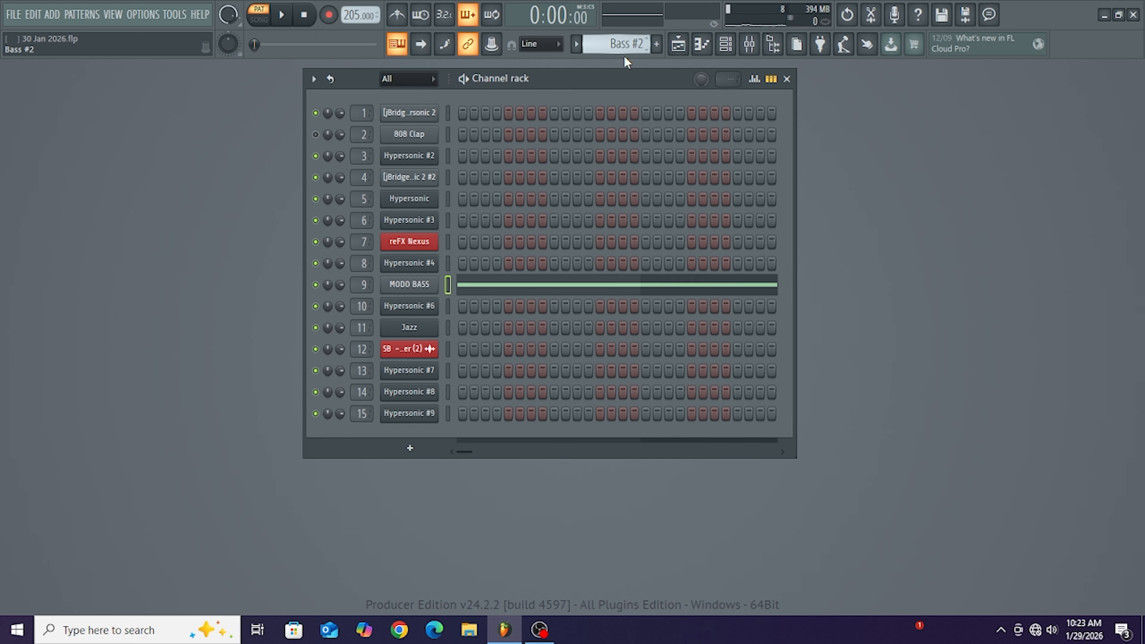
# - Play back the long note of the Bass #2 pattern in the MODO BASS piano roll
pyautogui.click(605, 287)
pyautogui.press('space')
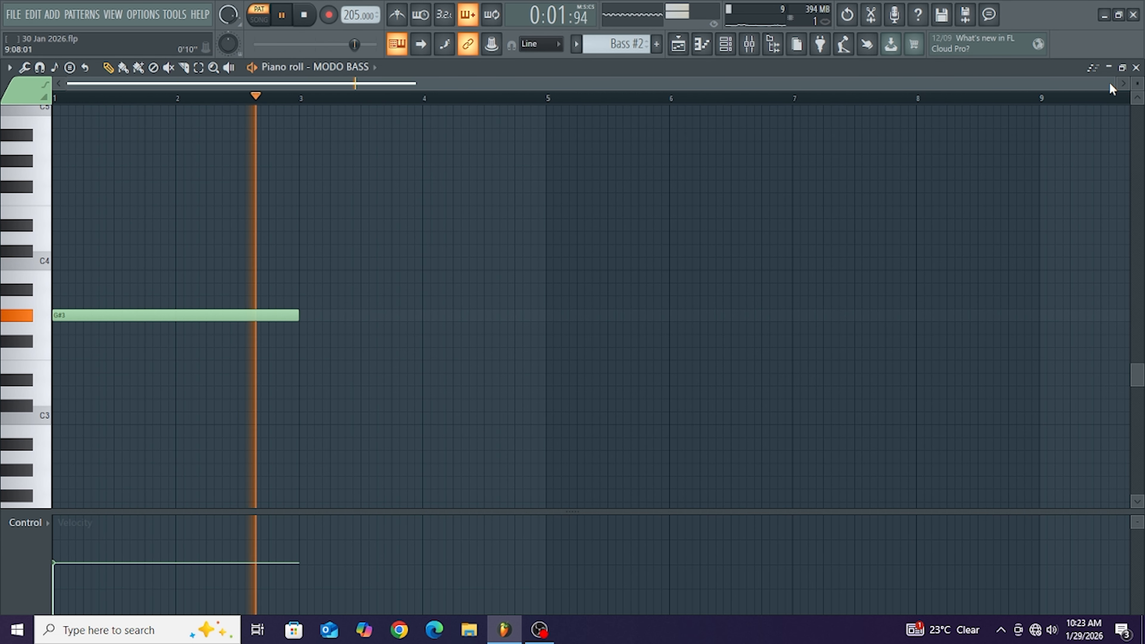
pyautogui.press('space')
pyautogui.click(1135, 67)
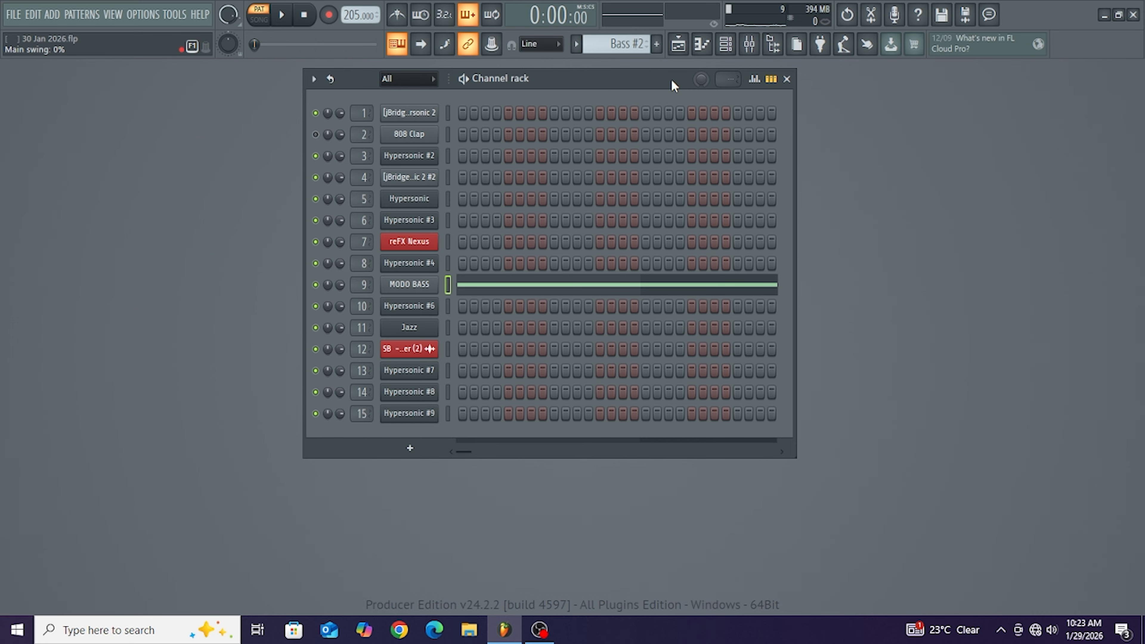
# - Switch to the Mutted g pattern and play back its chords in the Hypersonic #6 piano roll
pyautogui.scroll(-1, 623, 43)
pyautogui.click(619, 308)
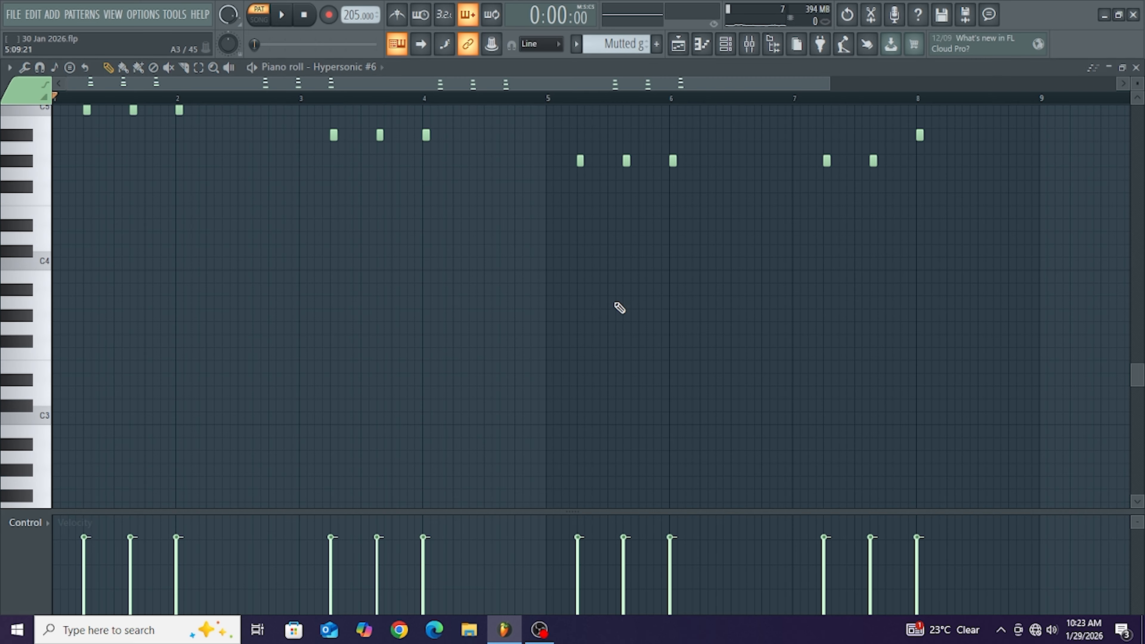
pyautogui.scroll(6, 621, 303)
pyautogui.press('space')
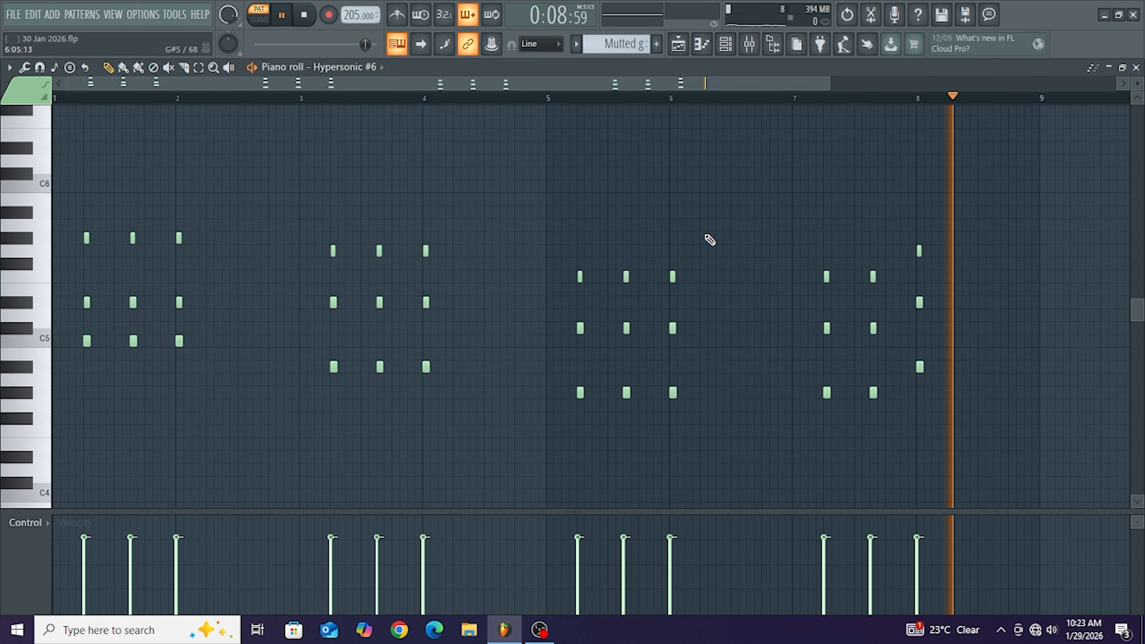
pyautogui.click(1134, 68)
pyautogui.press('space')
# - Switch to the mutted g 2 pattern and play back its notes in the Jazz piano roll
pyautogui.scroll(-1, 611, 46)
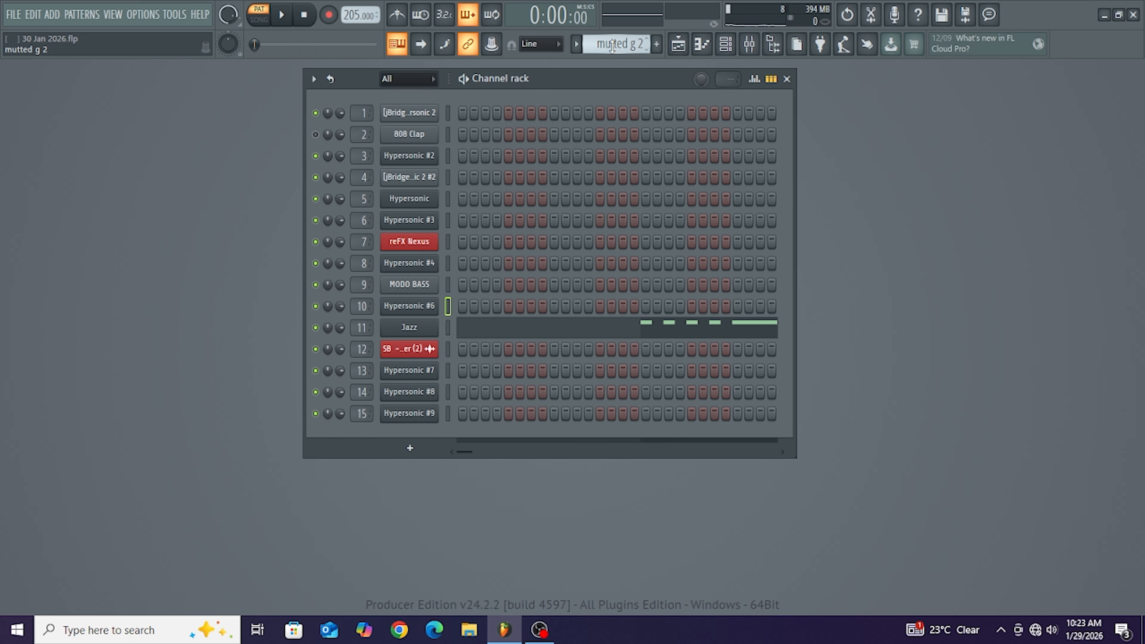
pyautogui.click(596, 330)
pyautogui.press('space')
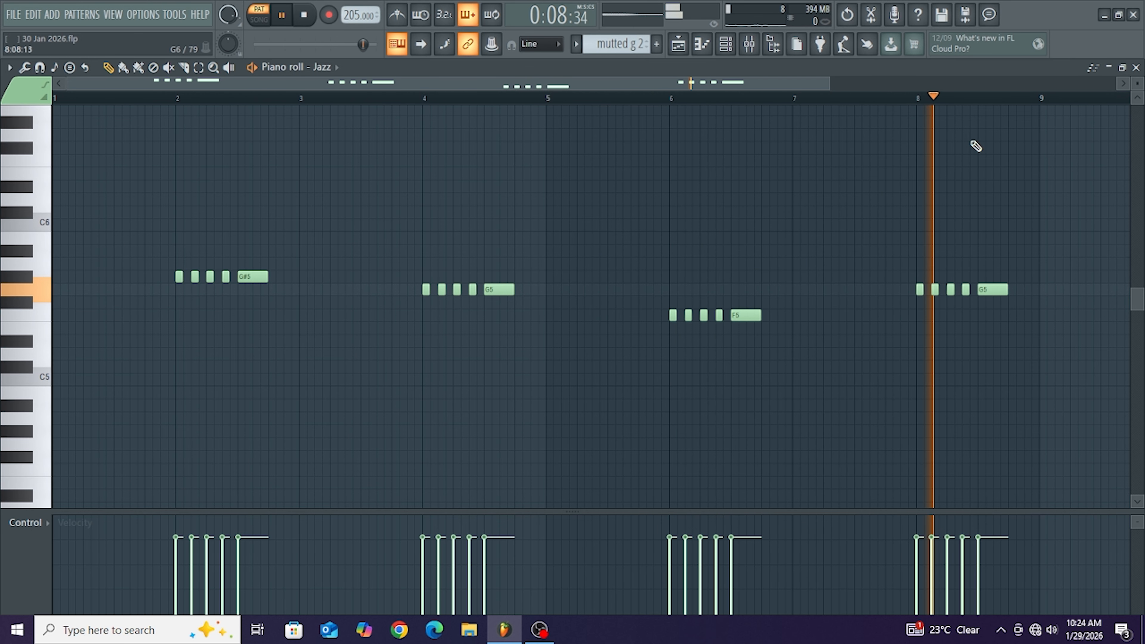
pyautogui.press('space')
pyautogui.click(1136, 68)
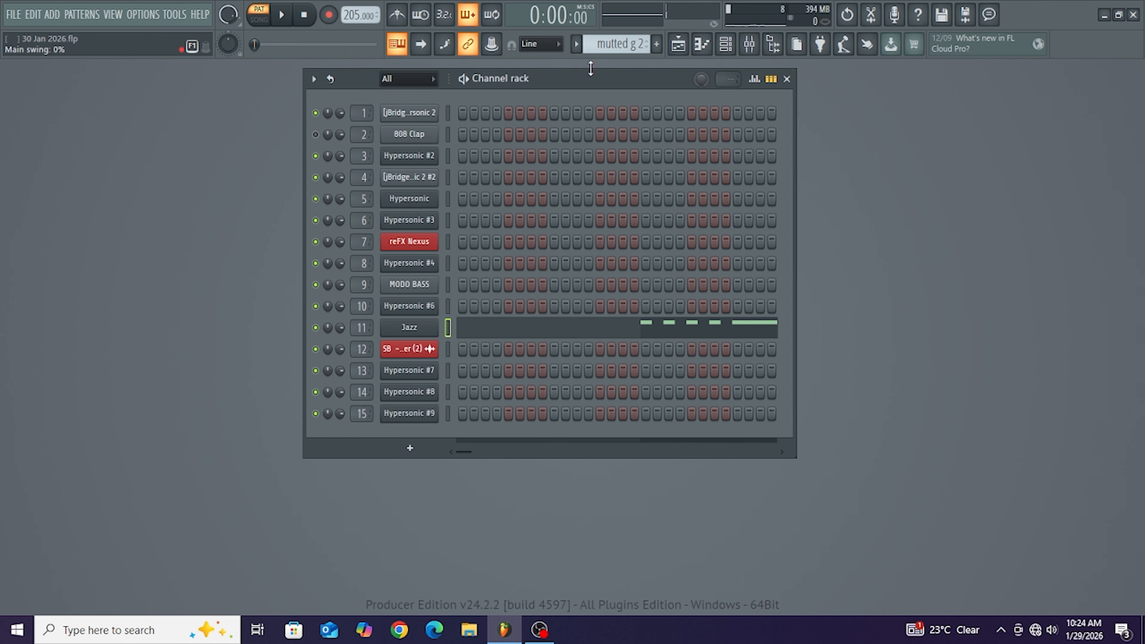
# - Switch to the Coco drums pattern and play back its hits in the Hypersonic #7 piano roll
pyautogui.scroll(-1, 611, 43)
pyautogui.click(530, 371)
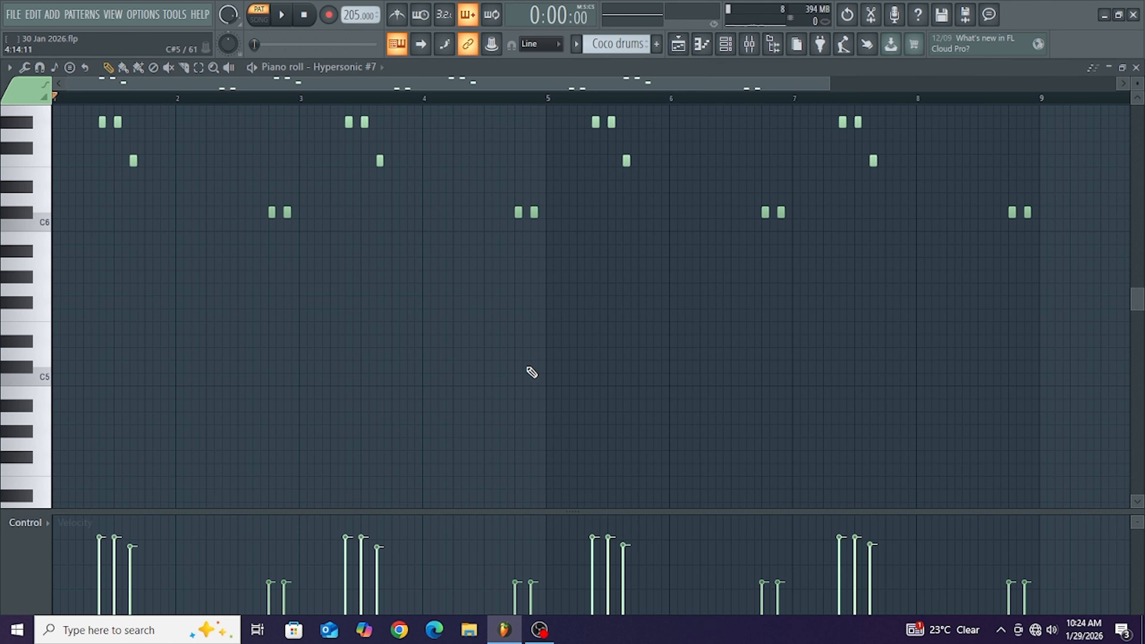
pyautogui.scroll(3, 548, 357)
pyautogui.press('space')
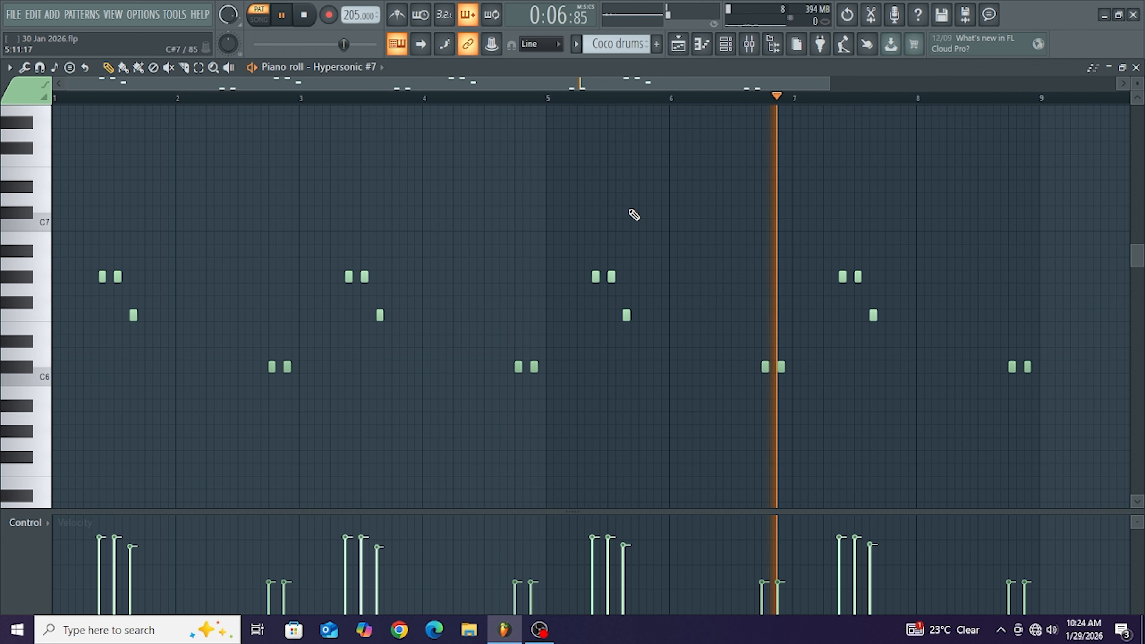
pyautogui.click(1135, 67)
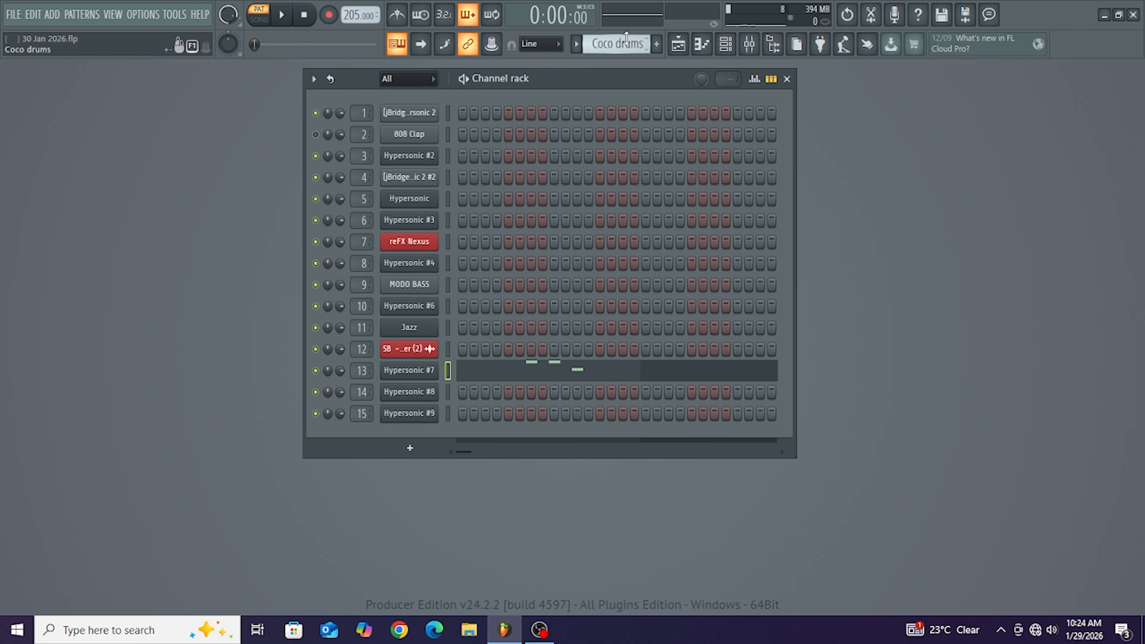
# - Switch to the Organ 2 pattern and play back its notes in the Hypersonic #8 piano roll
pyautogui.scroll(-1, 617, 43)
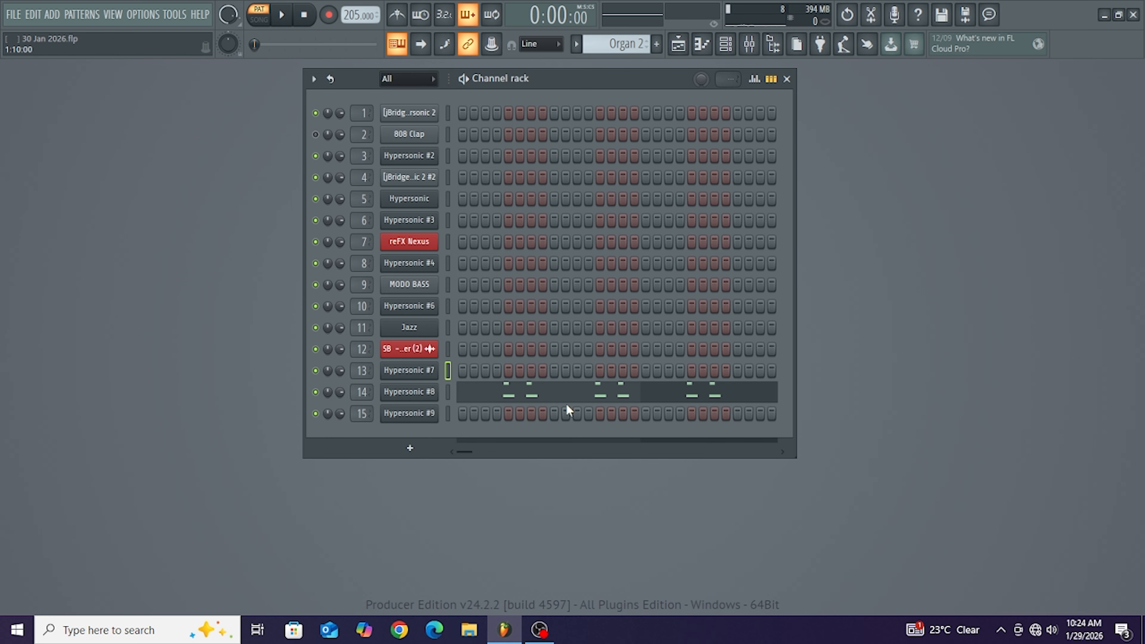
pyautogui.click(569, 395)
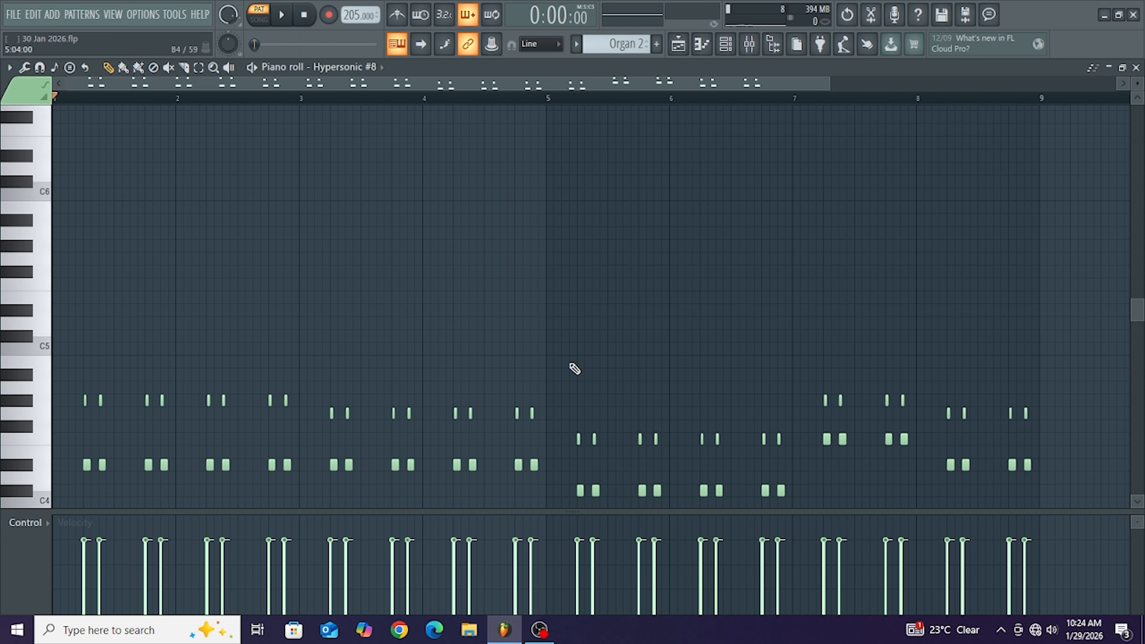
pyautogui.scroll(-3, 574, 369)
pyautogui.press('space')
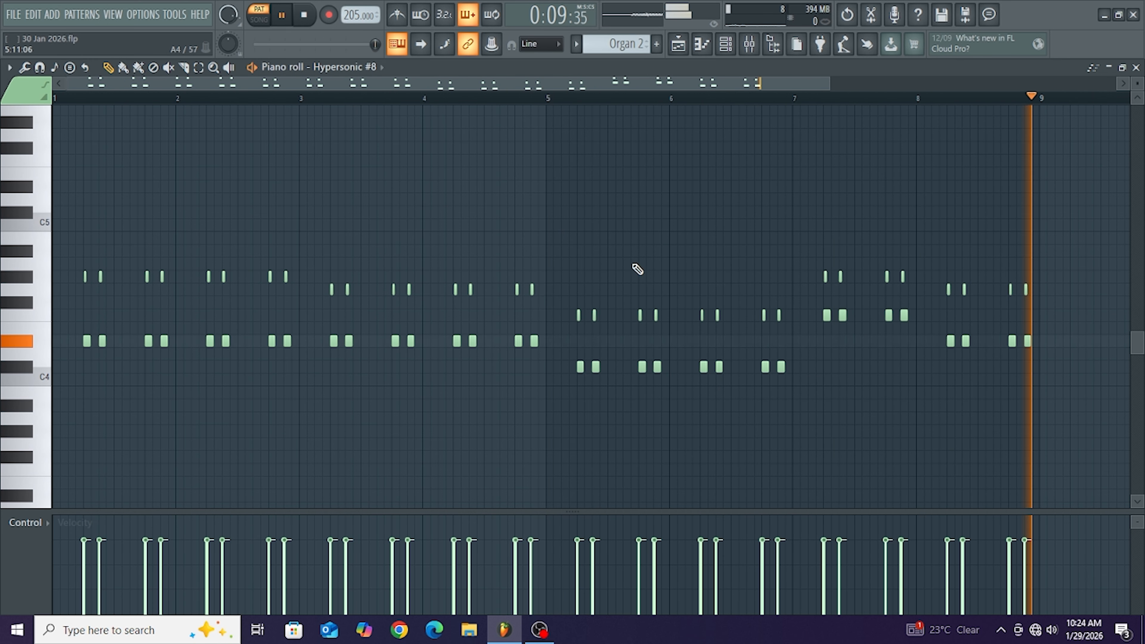
pyautogui.press('space')
pyautogui.click(1135, 68)
# - Switch to the Trumpets pattern and play back its chords in the Hypersonic #9 piano roll
pyautogui.scroll(-1, 614, 44)
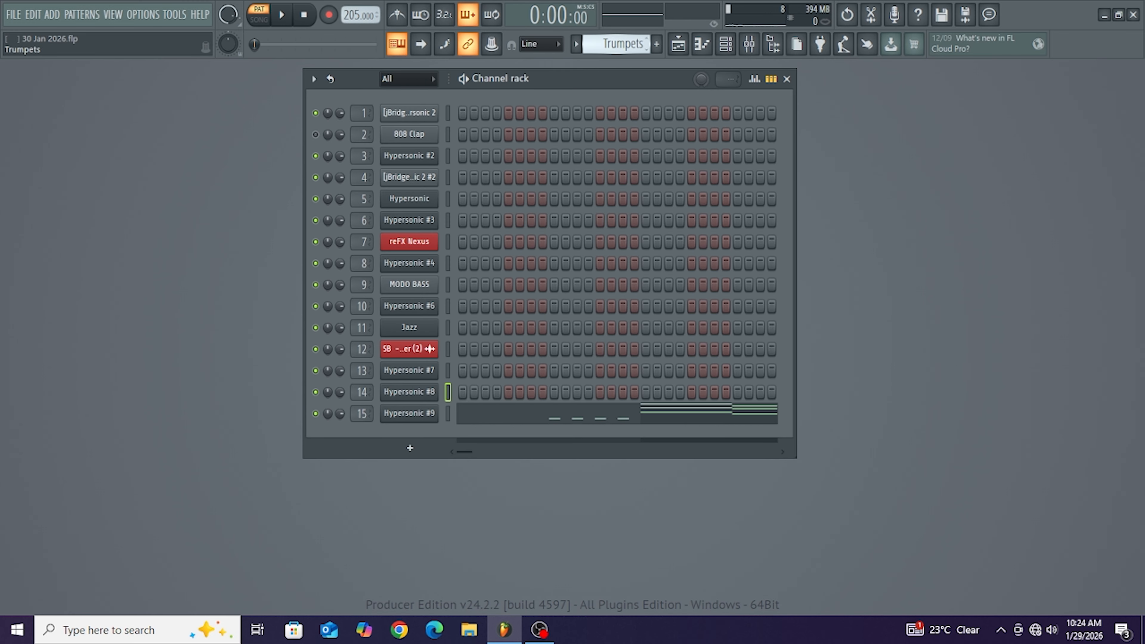
pyautogui.click(541, 424)
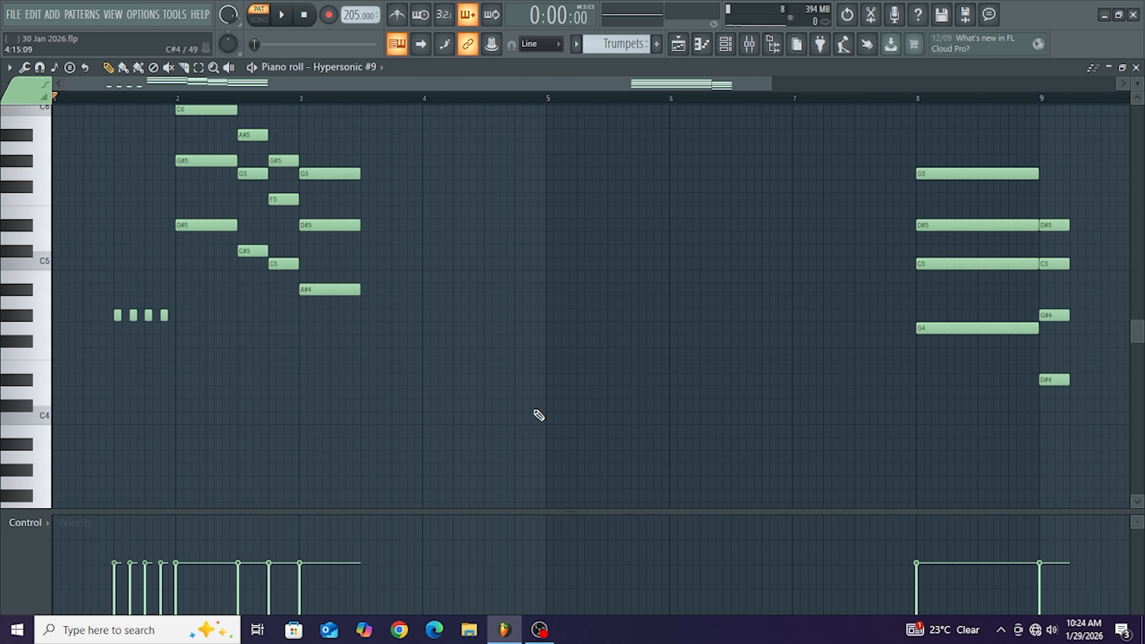
pyautogui.press('space')
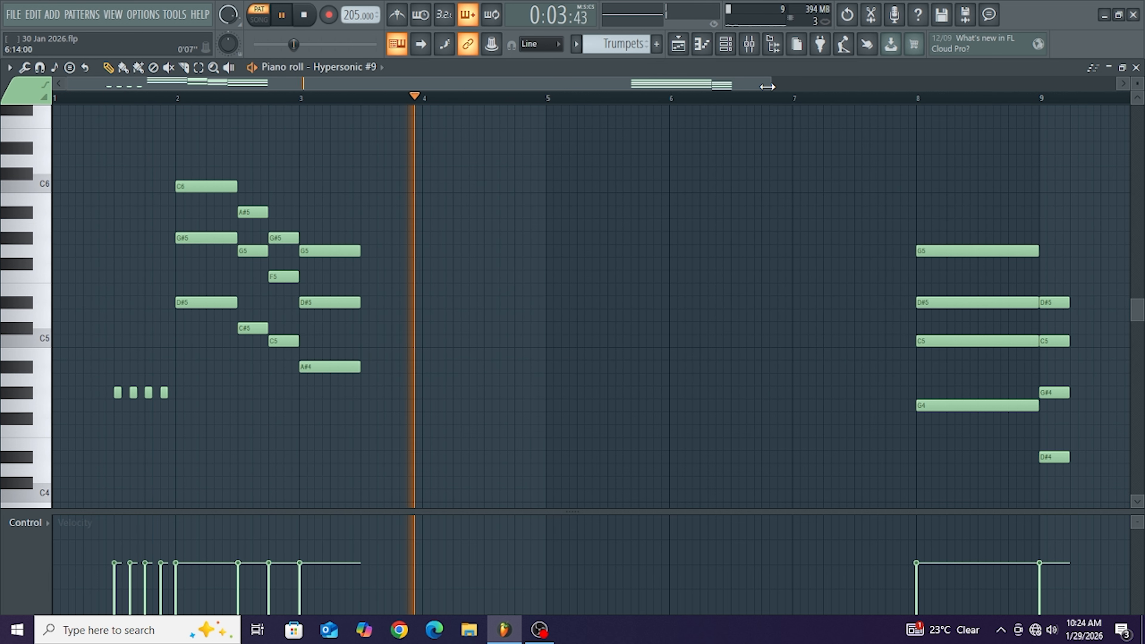
pyautogui.moveTo(767, 87); pyautogui.dragTo(770, 96)
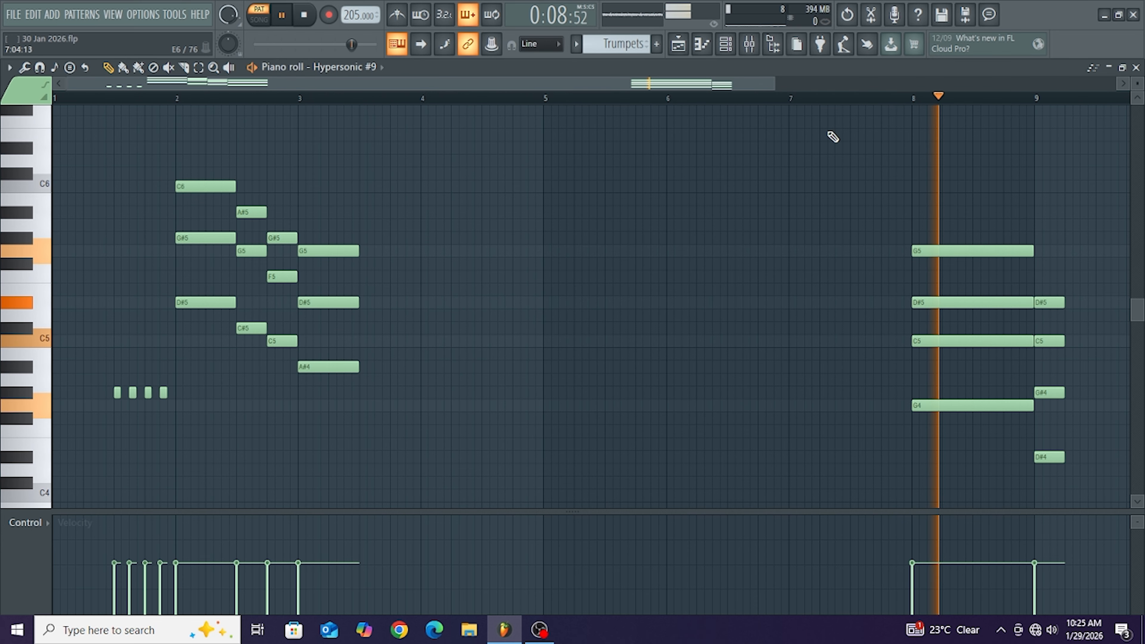
pyautogui.press('space')
pyautogui.click(1135, 67)
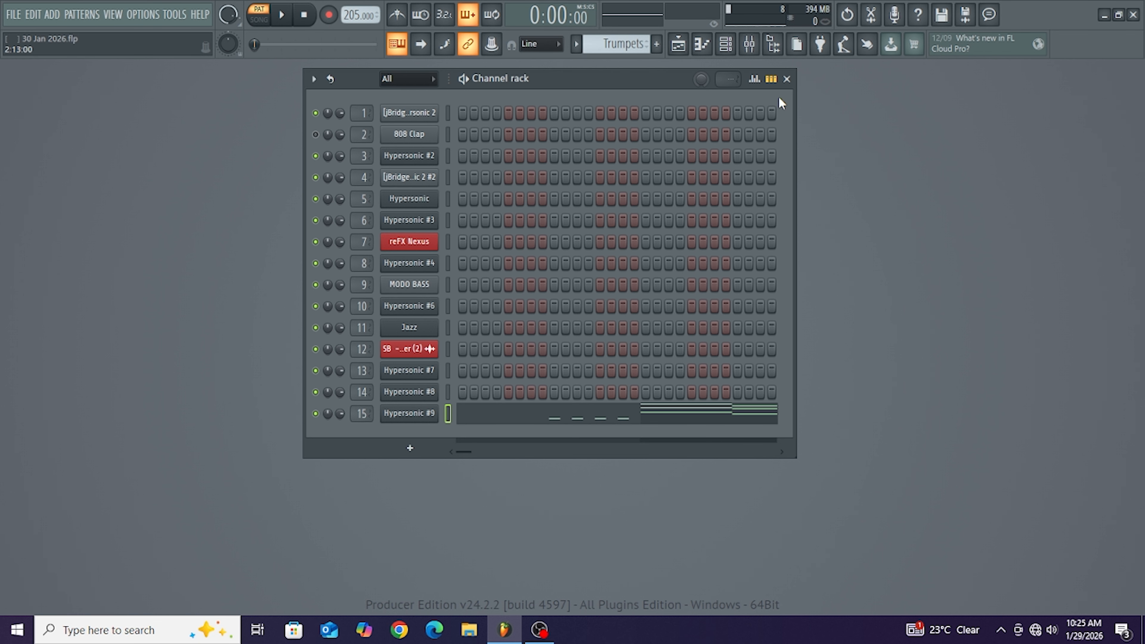
# - Replace the channel rack with the playlist, play the full arrangement in song mode, and enable auto-scrolling
pyautogui.click(786, 79)
pyautogui.click(679, 50)
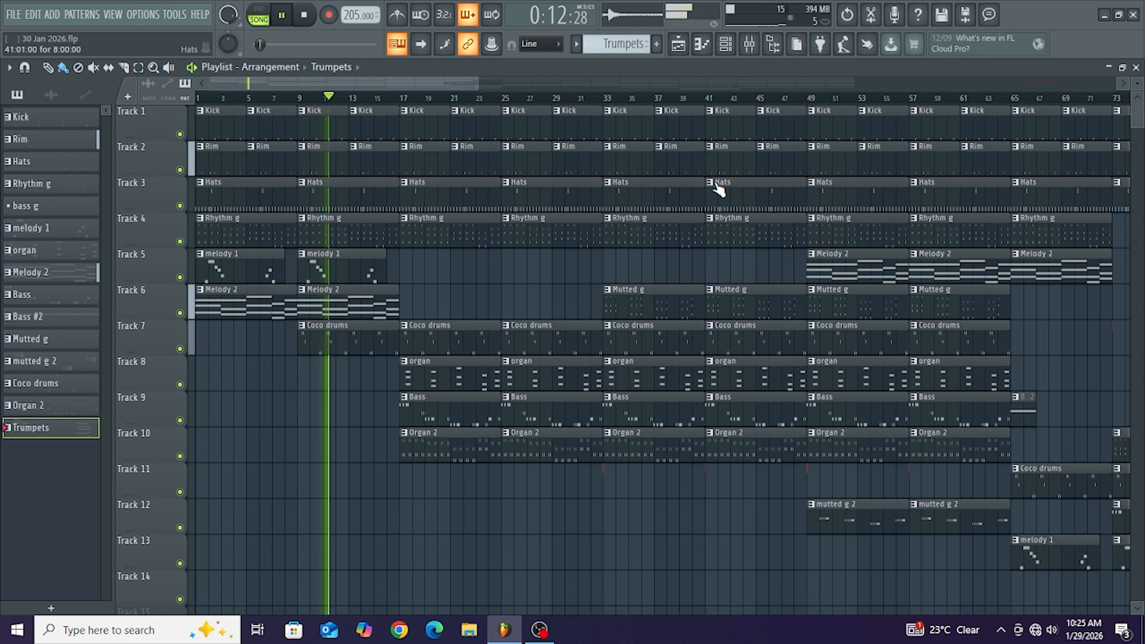
pyautogui.click(421, 43)
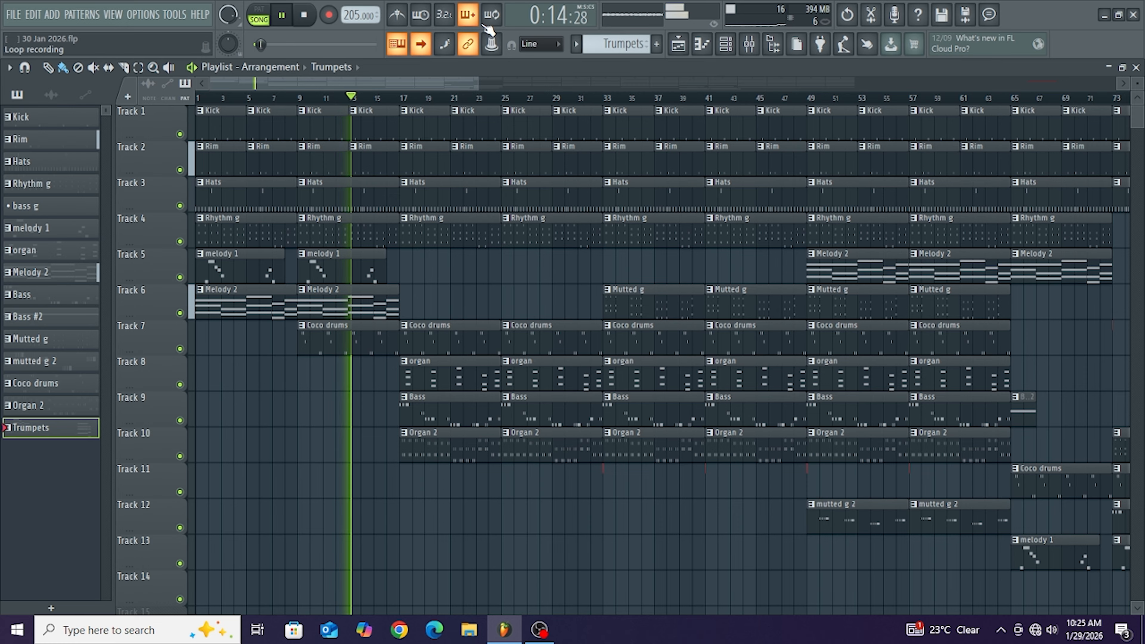